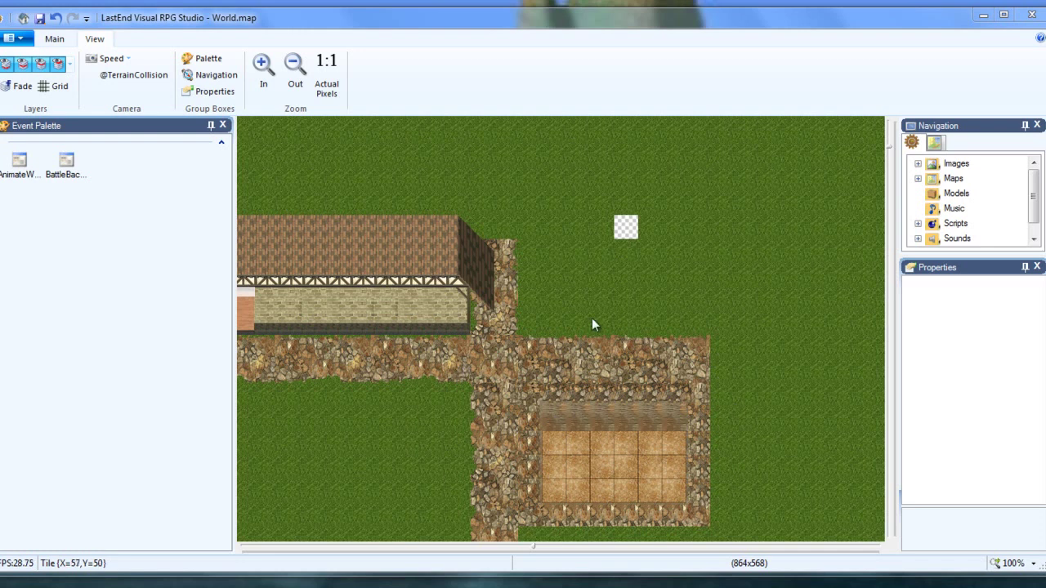
Turn on layer fading and the grid overlay for the World map.
left_click(56, 41)
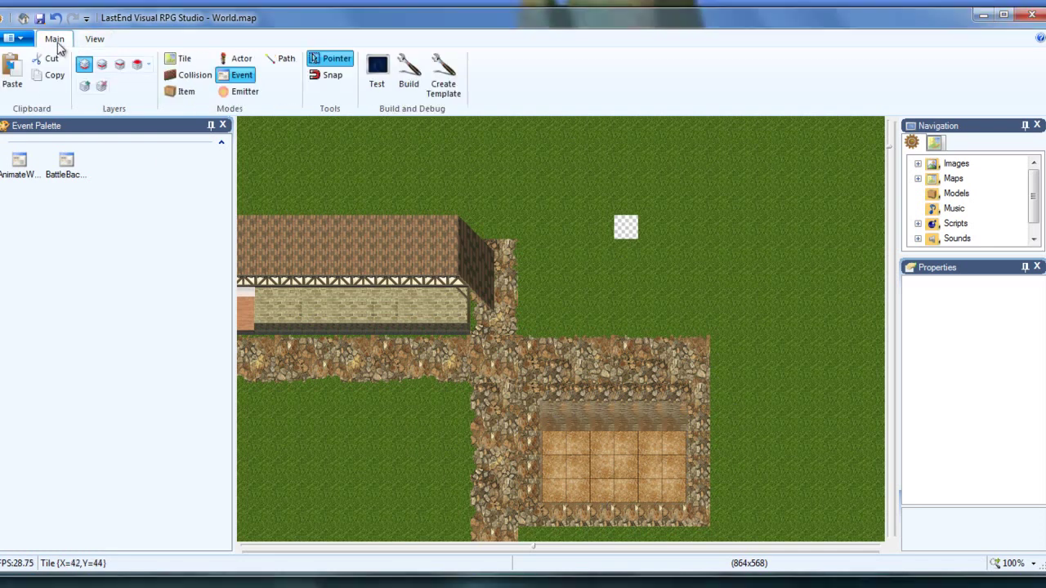
left_click(94, 39)
left_click(23, 87)
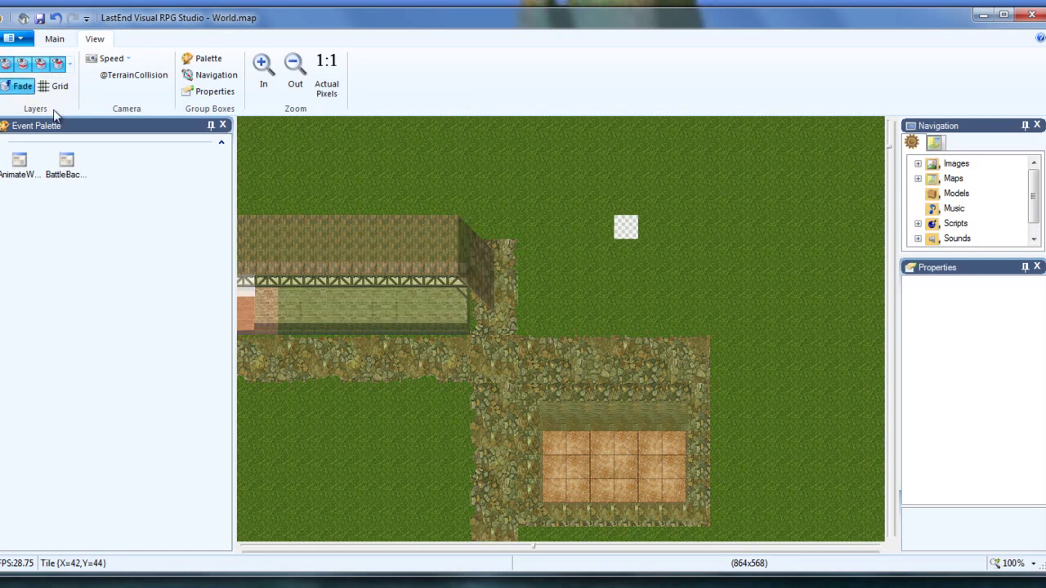
left_click(53, 86)
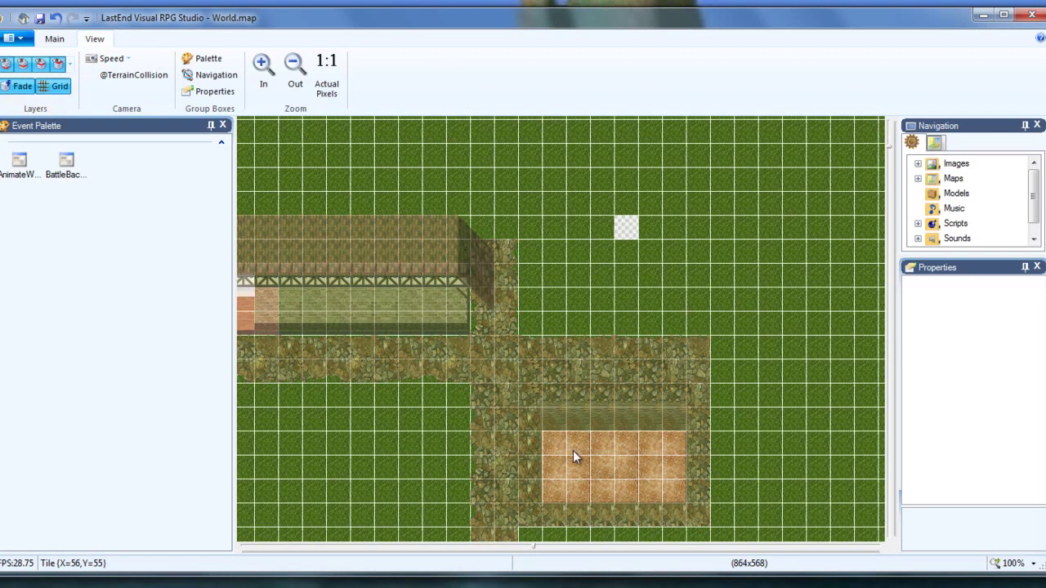
Paint water tiles on layer 3 over the whole pool, using a 4-by-4 block and a 2-by-4 block.
left_click(54, 41)
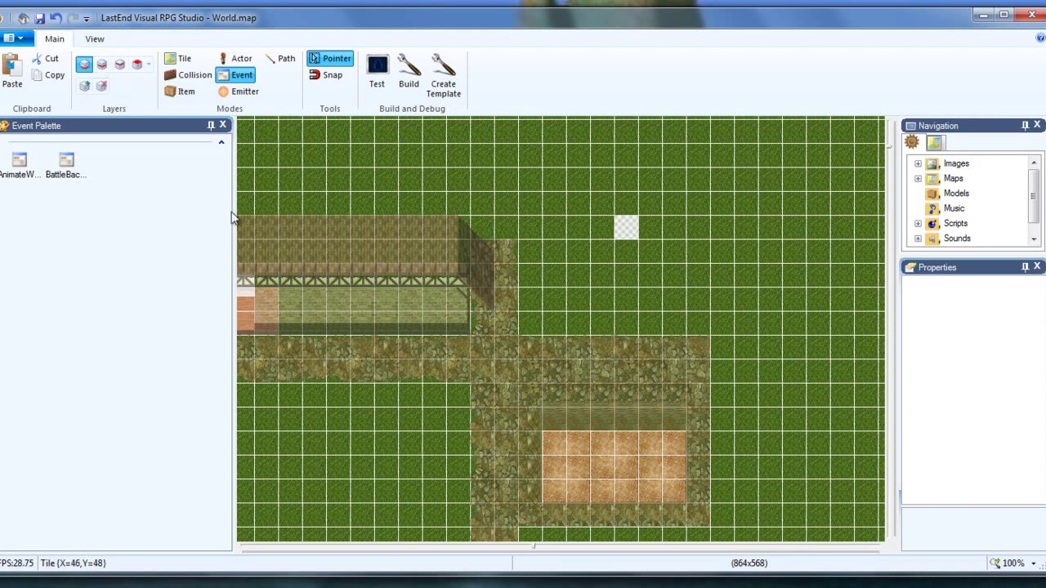
left_click(100, 65)
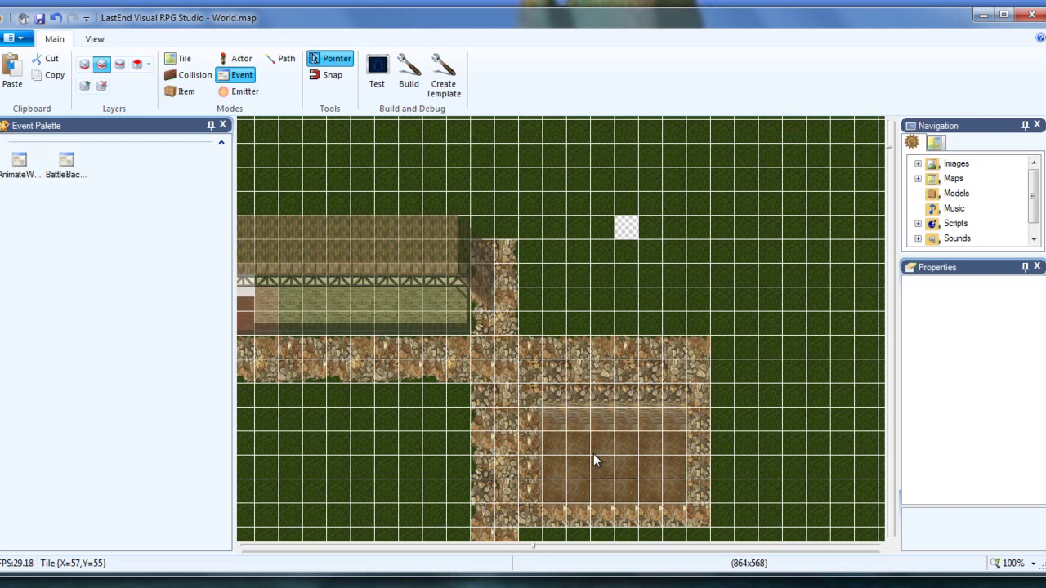
left_click(120, 64)
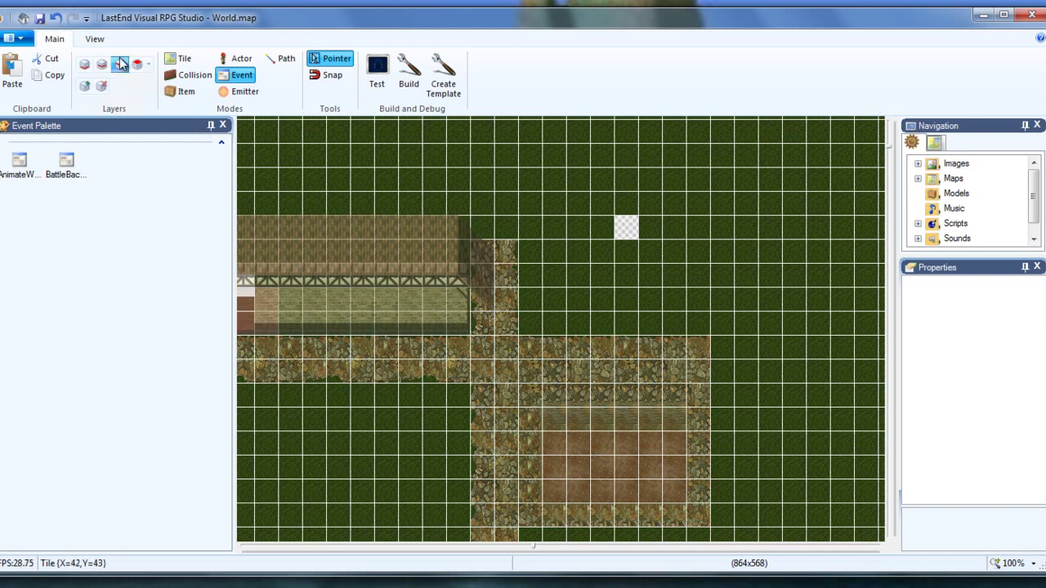
left_click(183, 63)
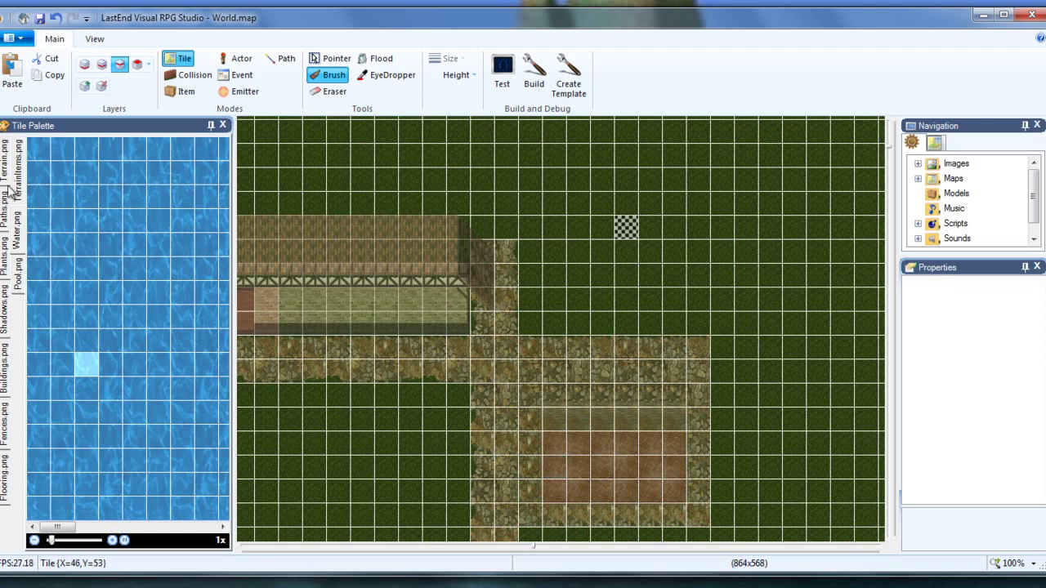
left_click_drag(36, 149, 109, 217)
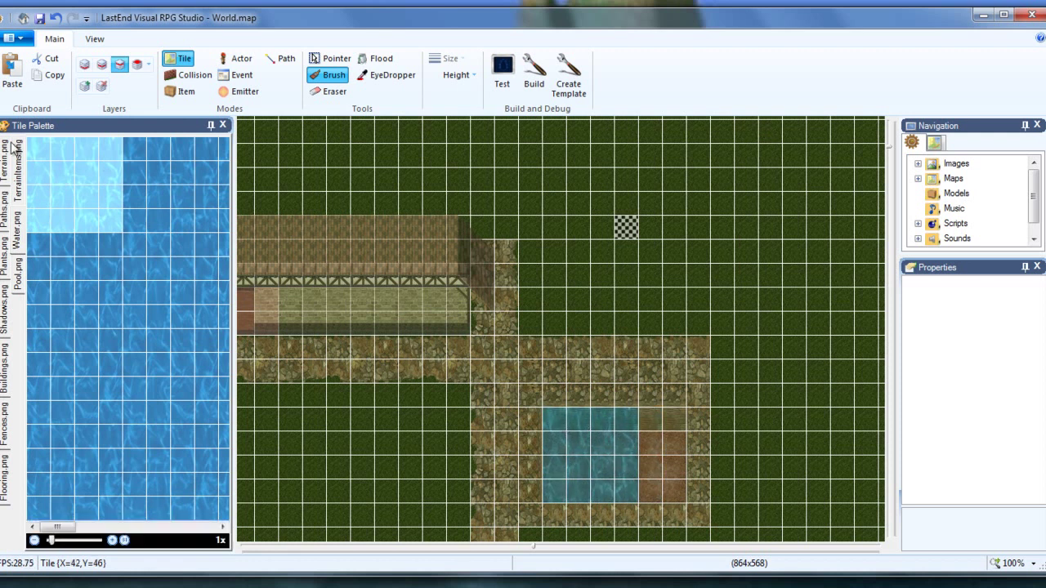
left_click_drag(32, 151, 68, 220)
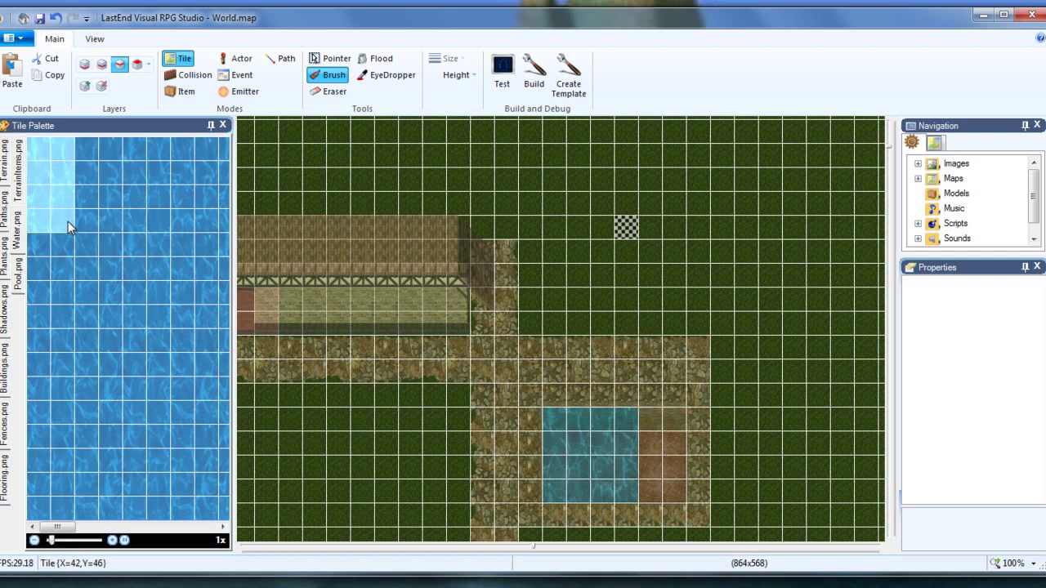
left_click(654, 426)
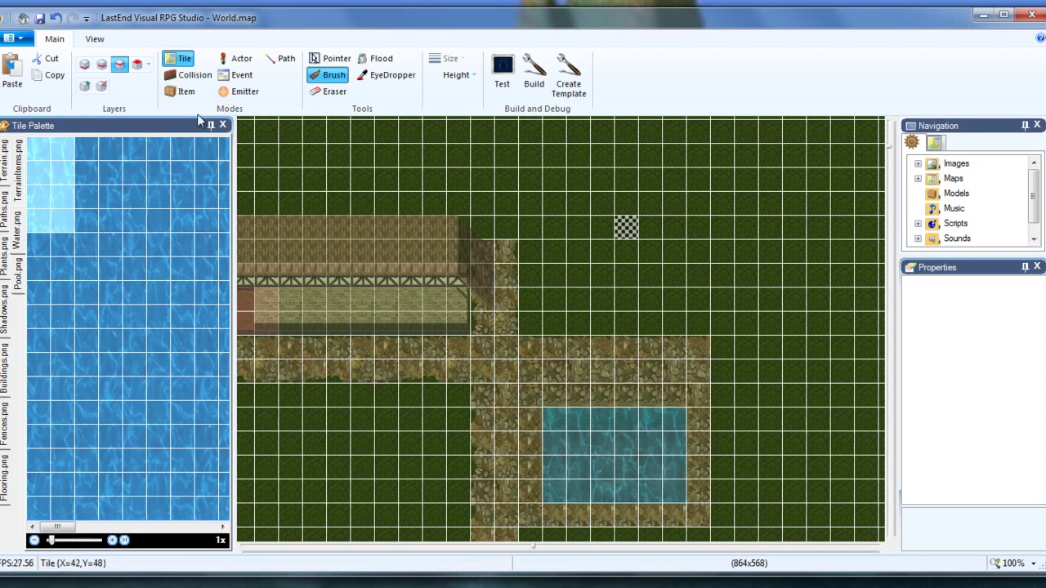
Place an AnimateWater event on layer 3 inside the pool.
left_click(235, 78)
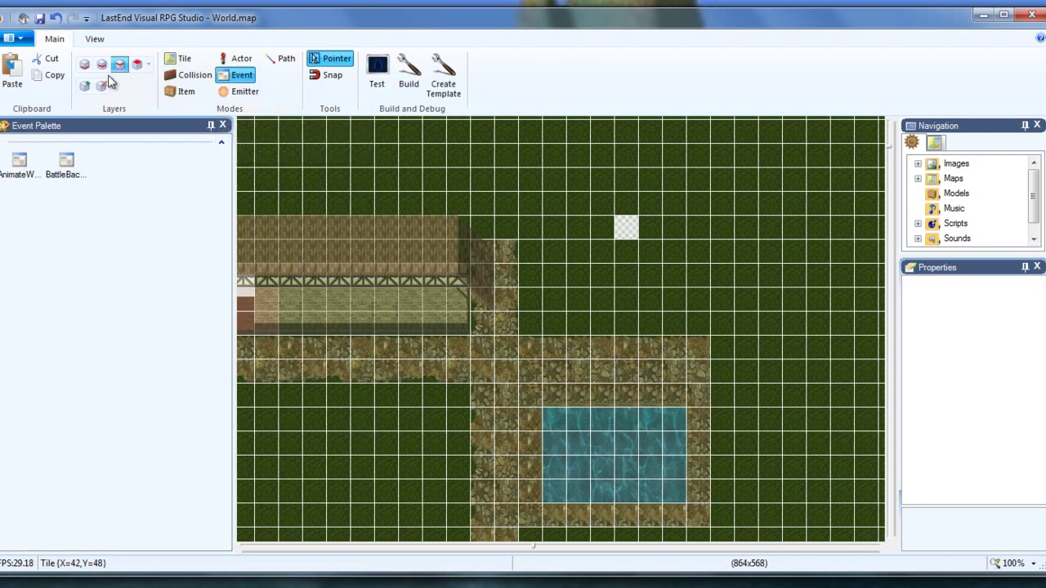
left_click(22, 170)
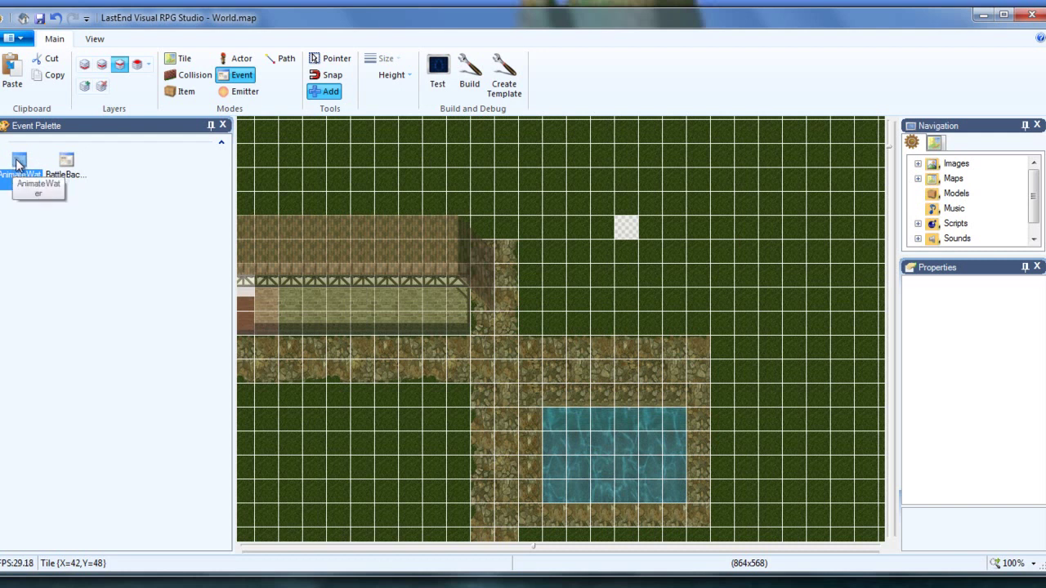
left_click(571, 434)
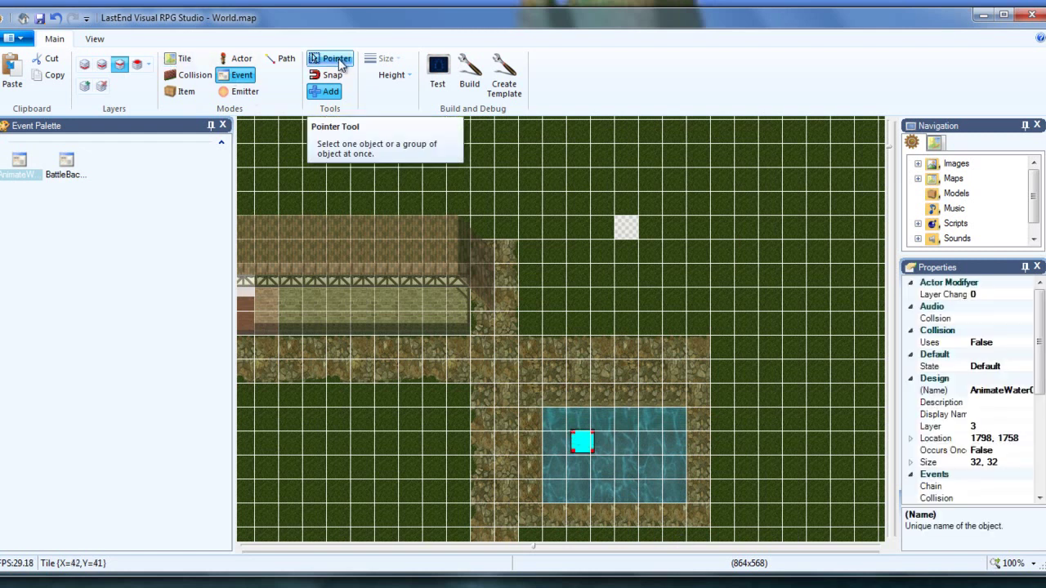
Enlarge the AnimateWater event from two opposite corners to about 162 by 105 so it covers most of the pool.
left_click(334, 61)
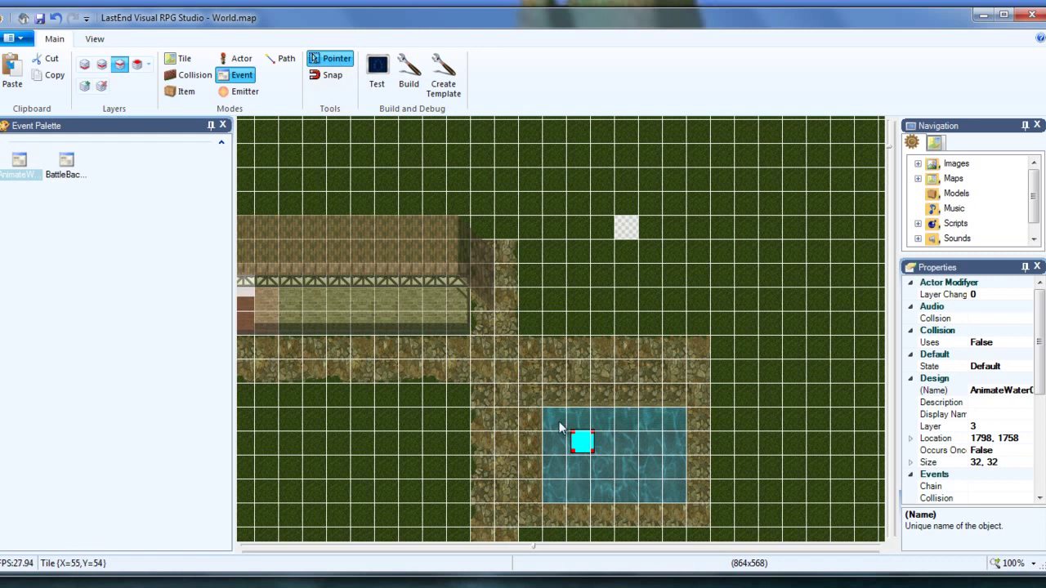
left_click(596, 462)
left_click(583, 441)
left_click_drag(571, 430, 553, 417)
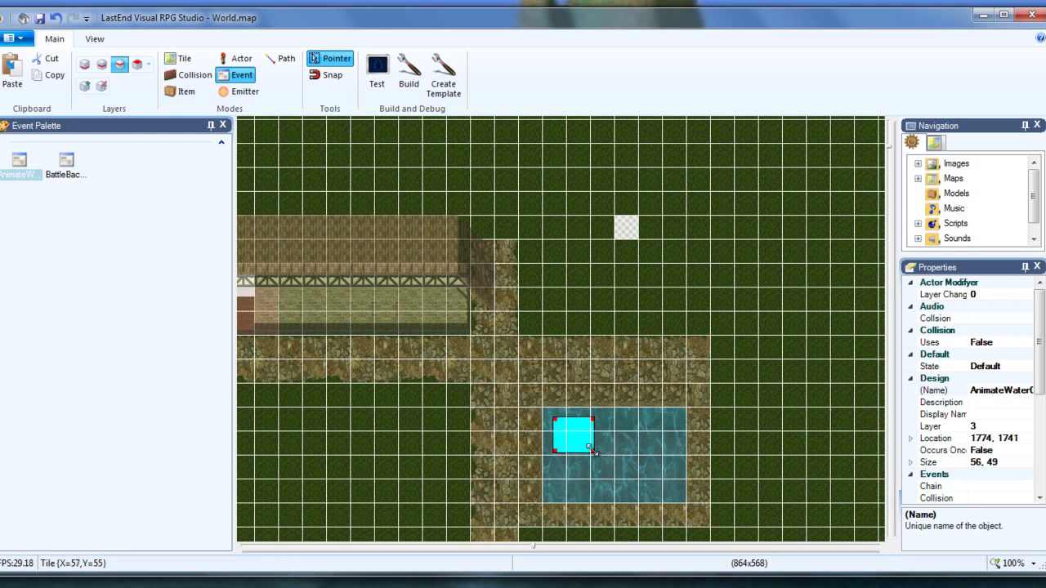
left_click_drag(593, 449, 673, 495)
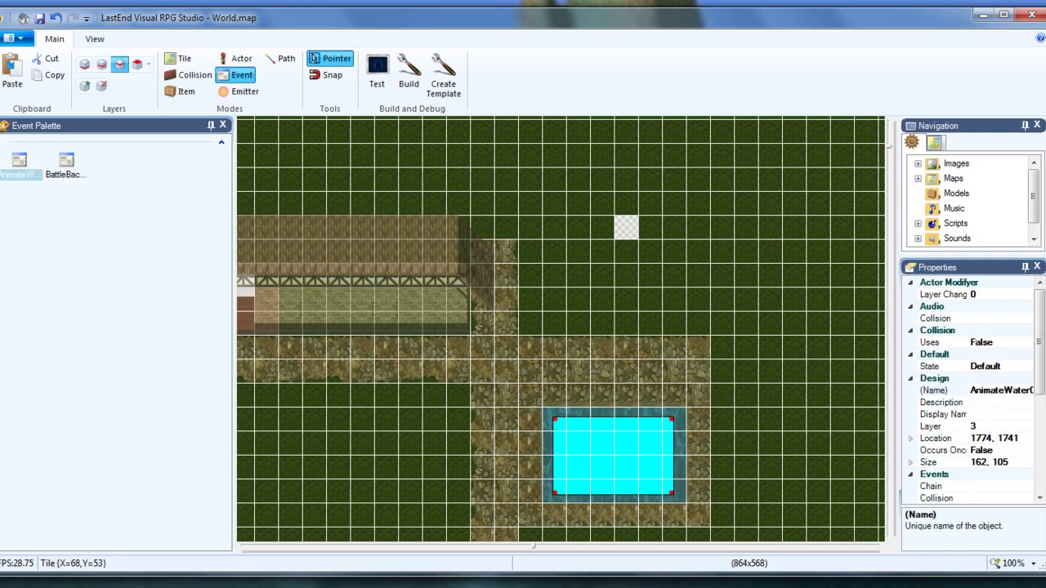
Review the AnimateWater event's Color and Tile Animation properties.
left_click_drag(1041, 340, 1020, 407)
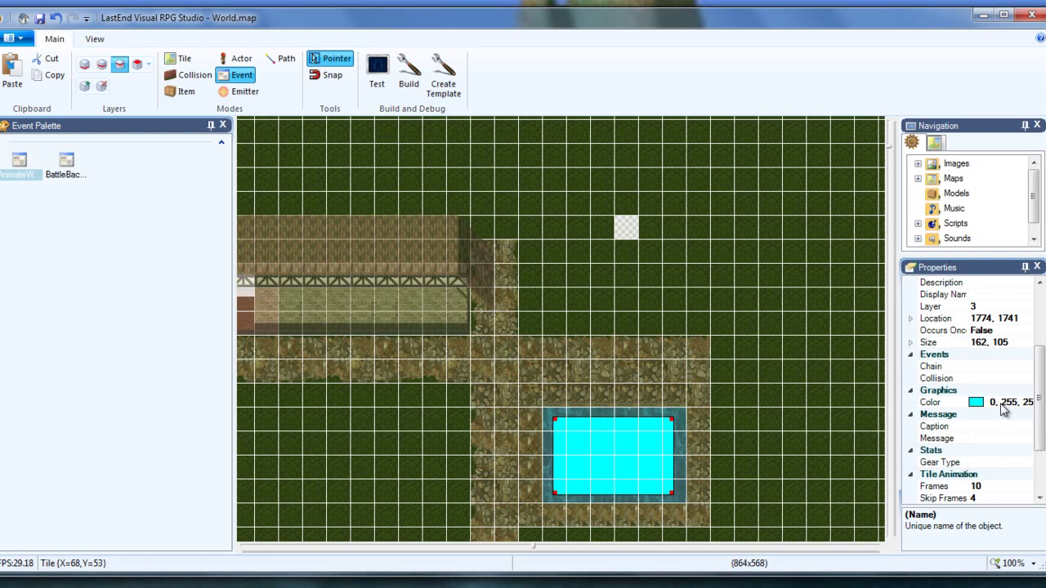
left_click(1003, 408)
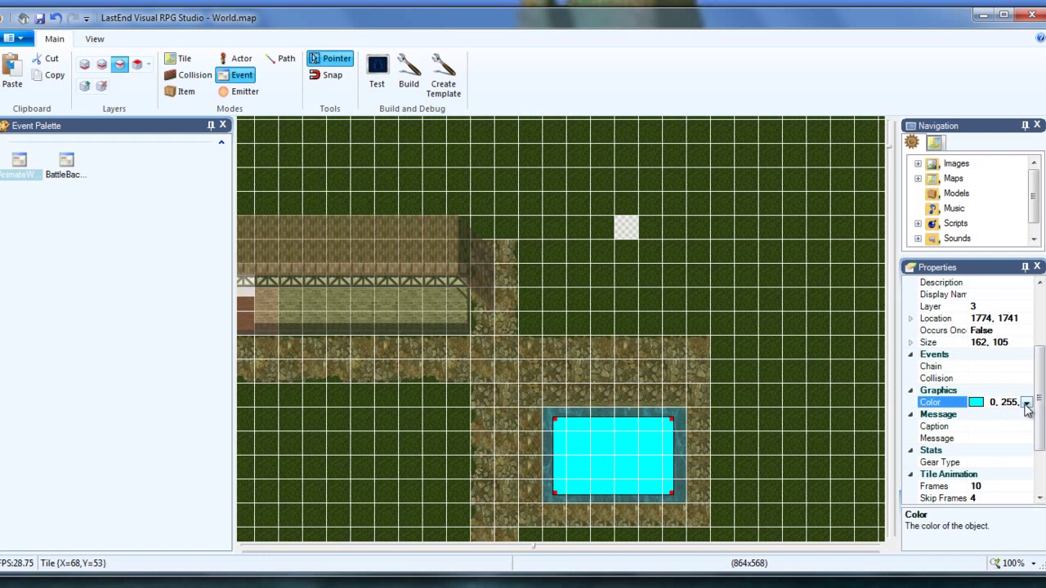
left_click(1027, 404)
left_click(1027, 404)
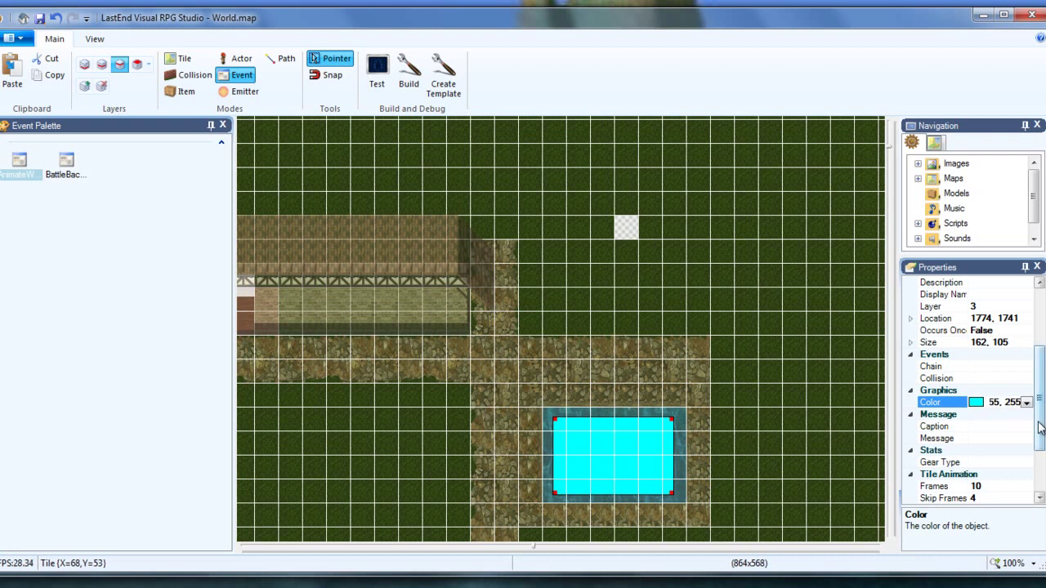
left_click_drag(1043, 425, 1044, 466)
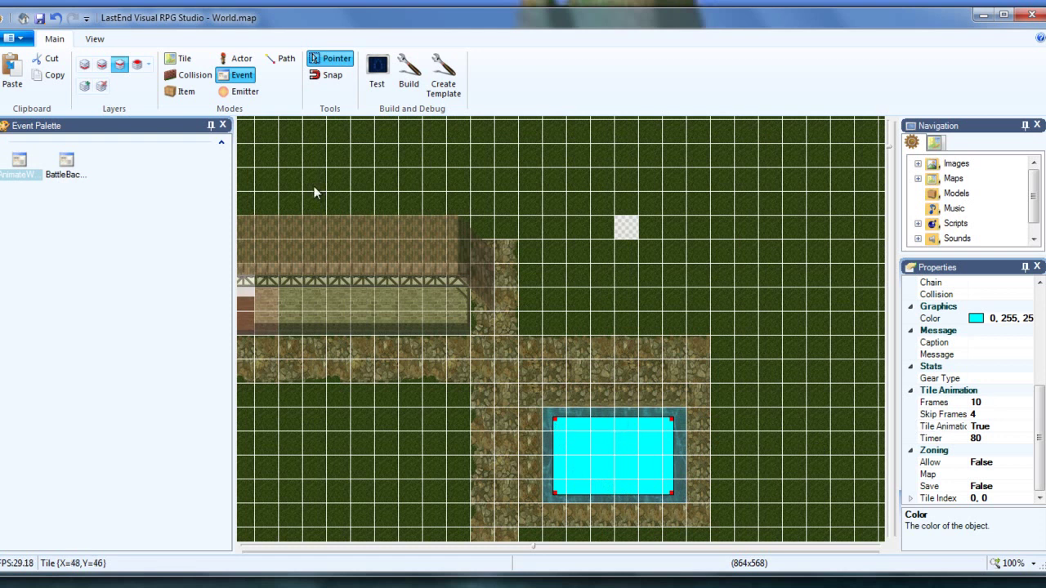
Compare the frame blocks in the water tileset with the event's Skip Frames and Timer properties.
left_click(180, 59)
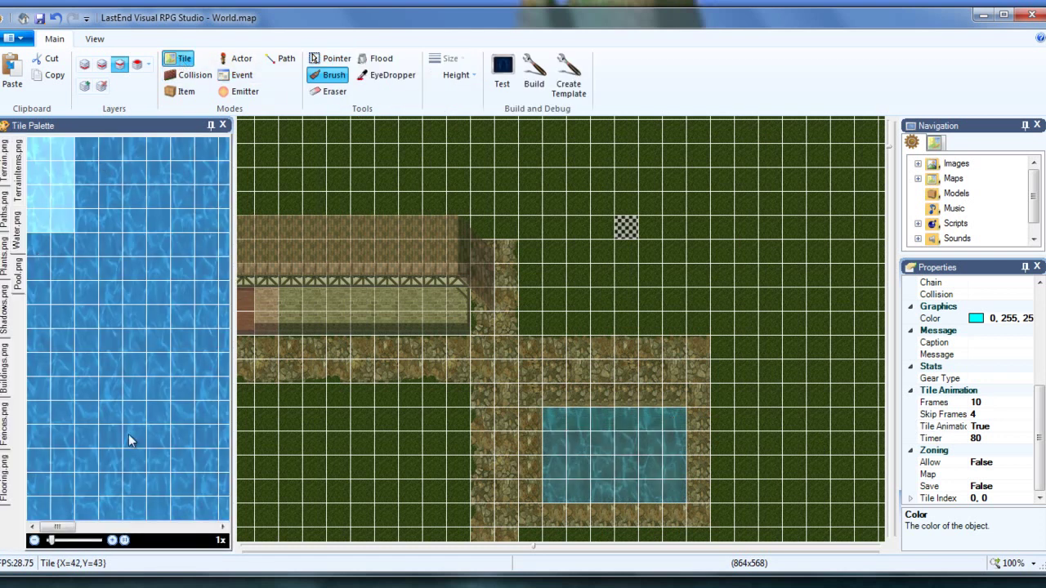
left_click_drag(39, 150, 107, 219)
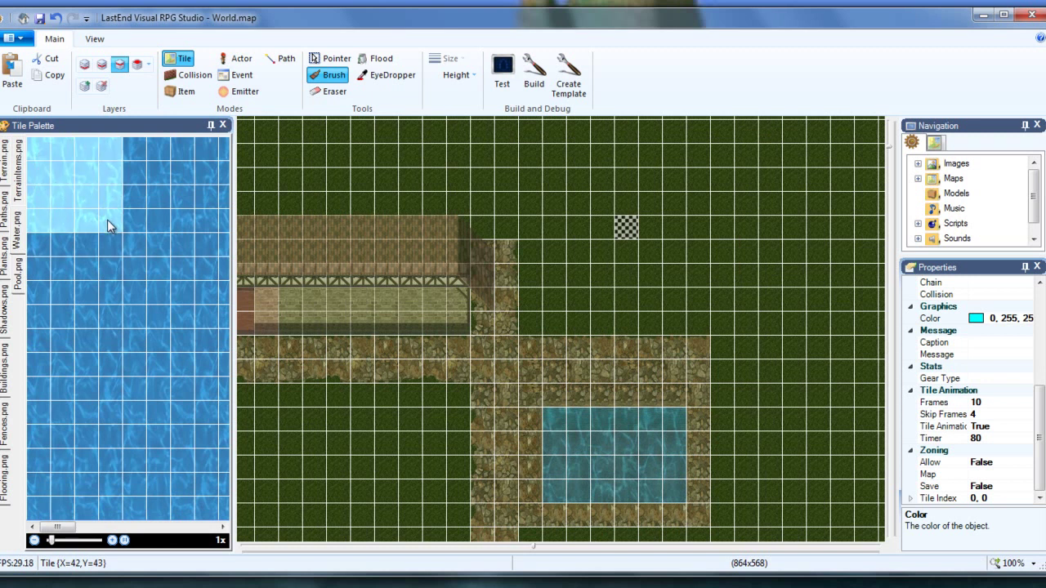
left_click_drag(137, 150, 207, 233)
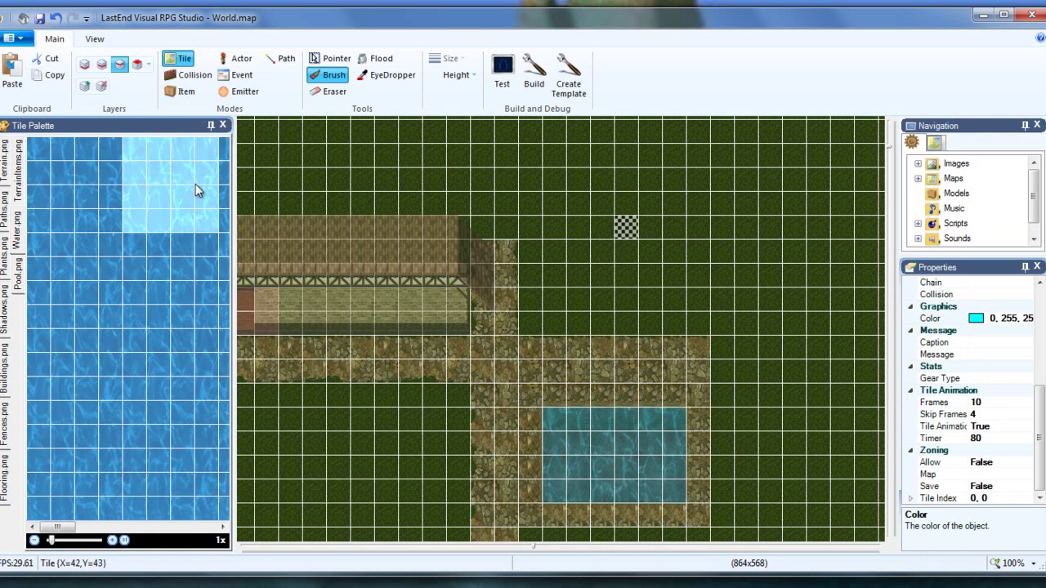
left_click_drag(39, 147, 107, 203)
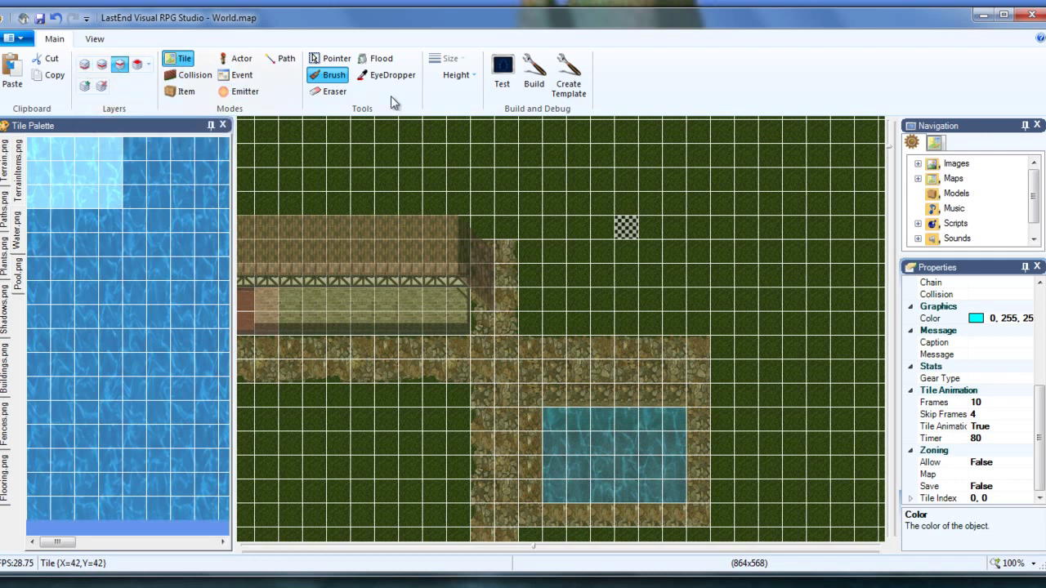
left_click(986, 414)
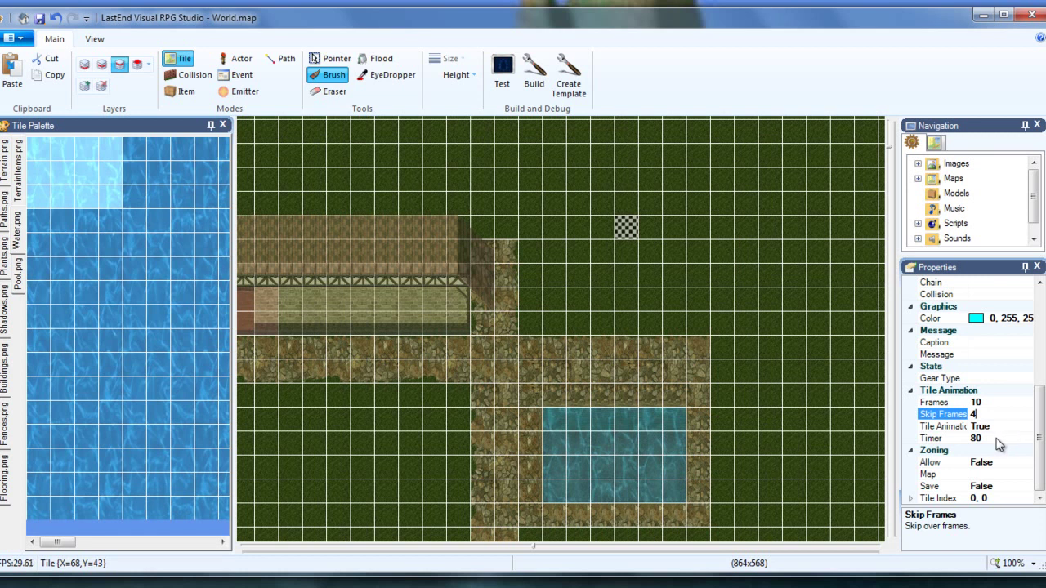
left_click(997, 438)
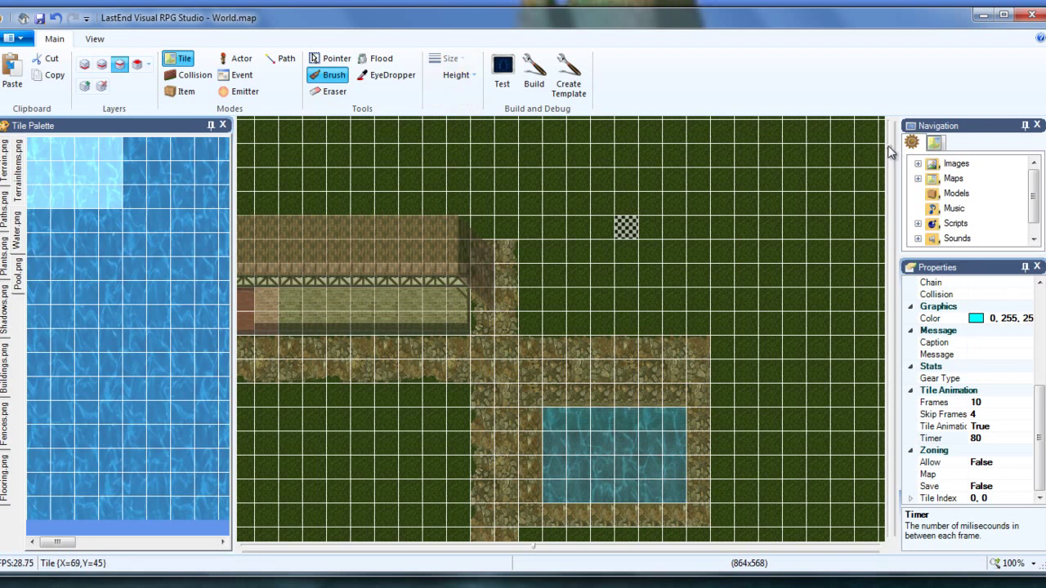
Move the Player from the map's corner to just above the large building's roof, at about tile 48, 43.
left_click(936, 144)
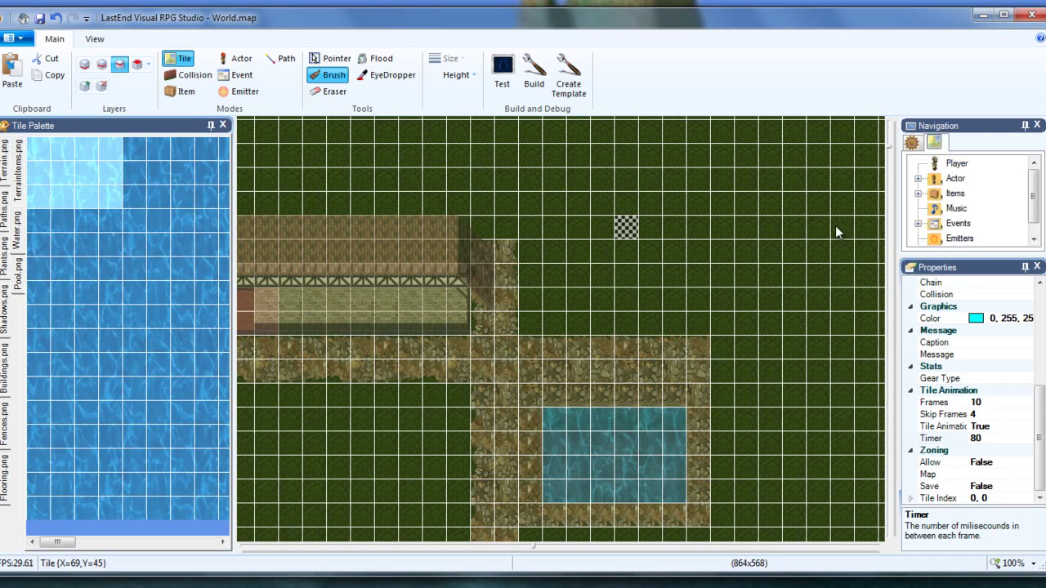
left_click(957, 164)
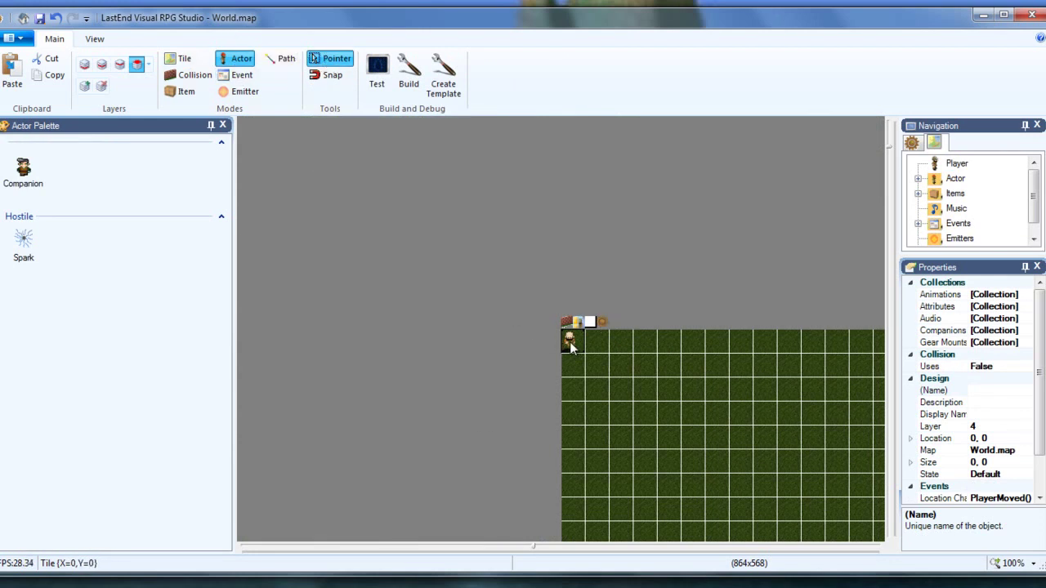
left_click_drag(572, 348, 842, 490)
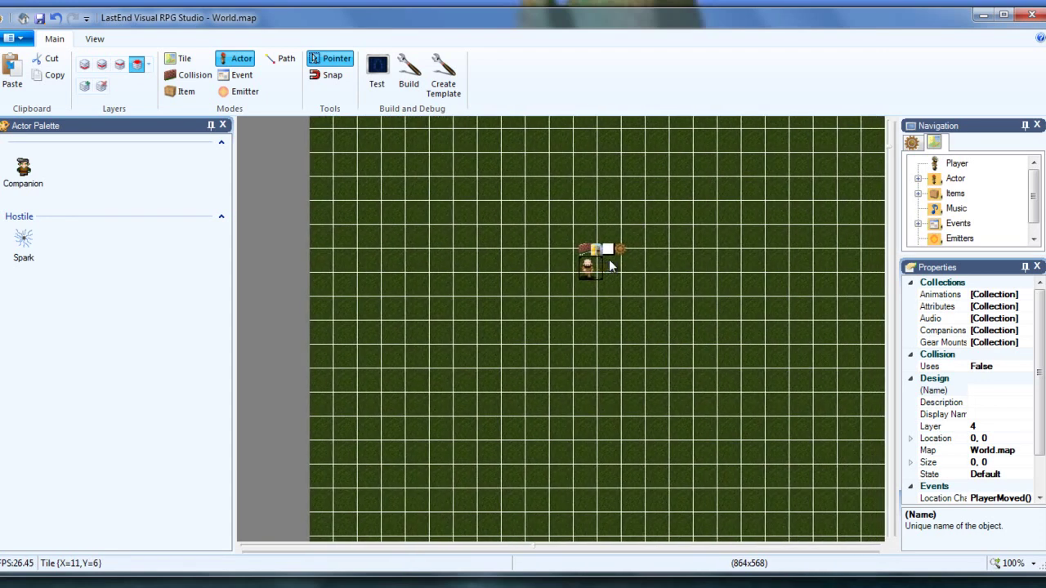
left_click_drag(612, 266, 825, 483)
key("Right")
key("Down")
left_click_drag(632, 303, 769, 441)
key("Right")
key("Down")
key("Down")
key("Right")
key("Down")
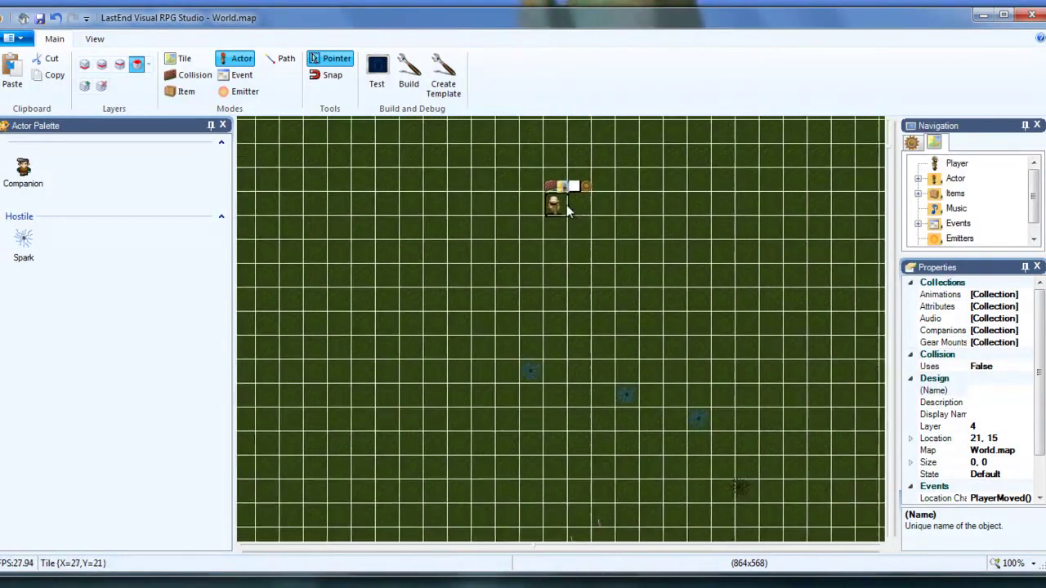
left_click_drag(555, 206, 813, 457)
key("Right")
key("Down")
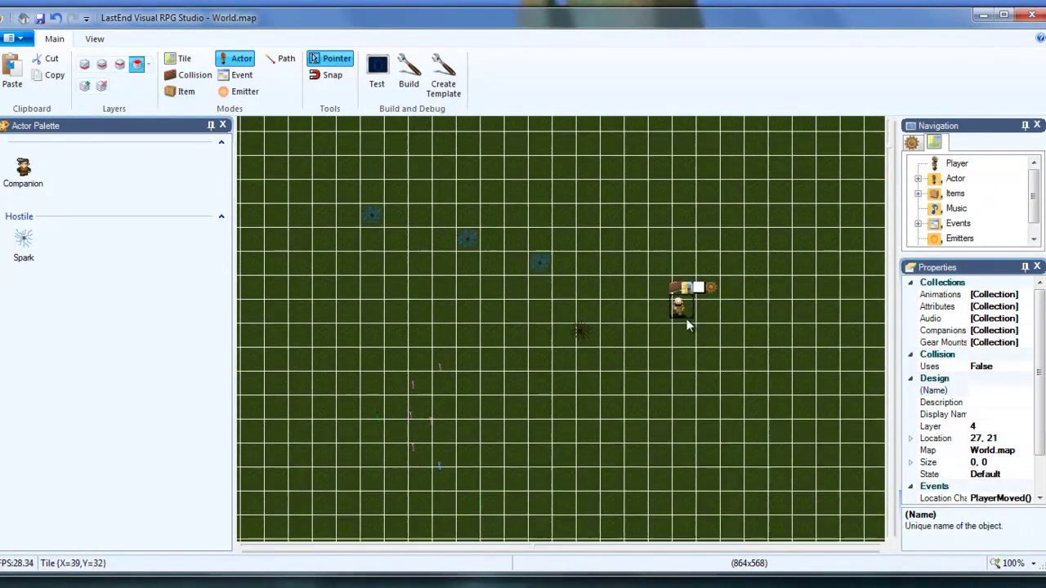
left_click_drag(679, 274, 666, 457)
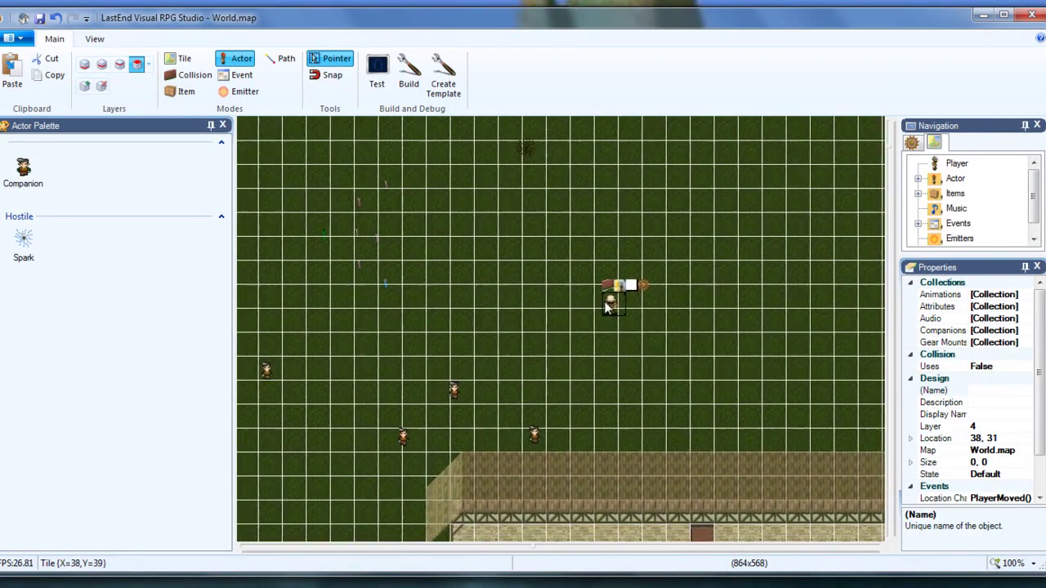
left_click_drag(614, 308, 842, 399)
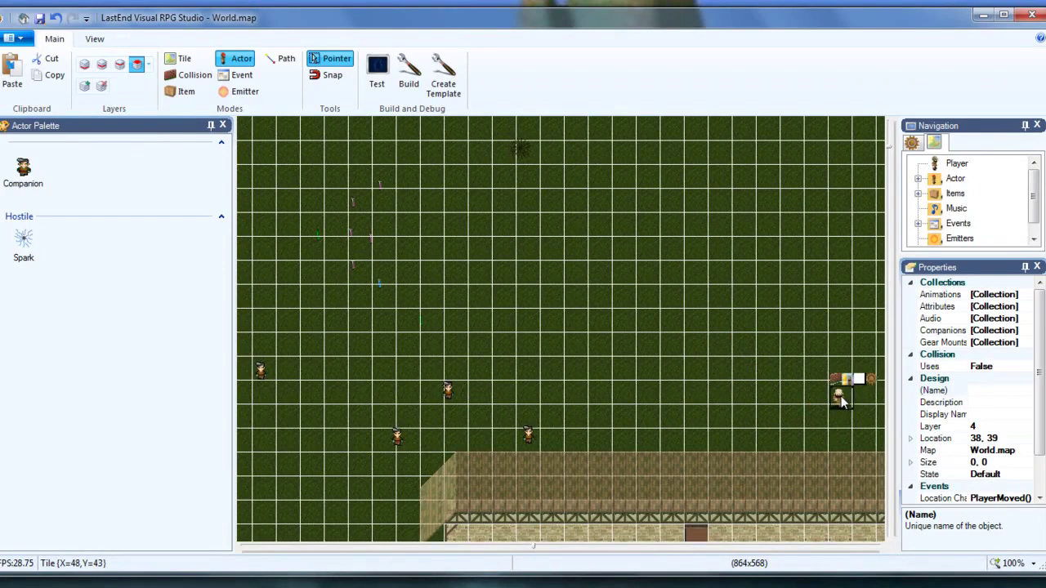
Run a test of the game, start playing and walk the player from the stone path into the pool.
left_click(372, 72)
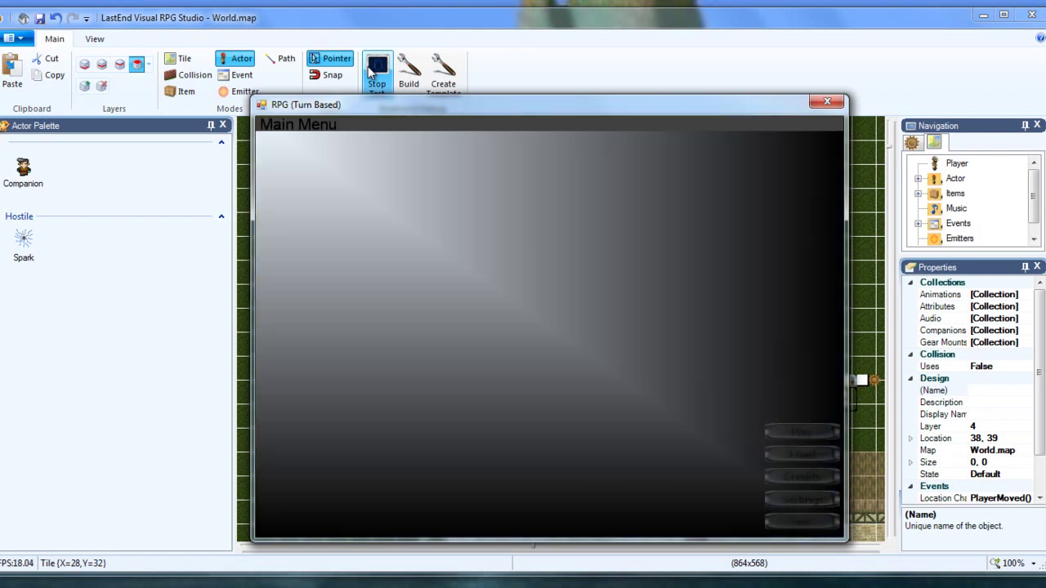
left_click(804, 433)
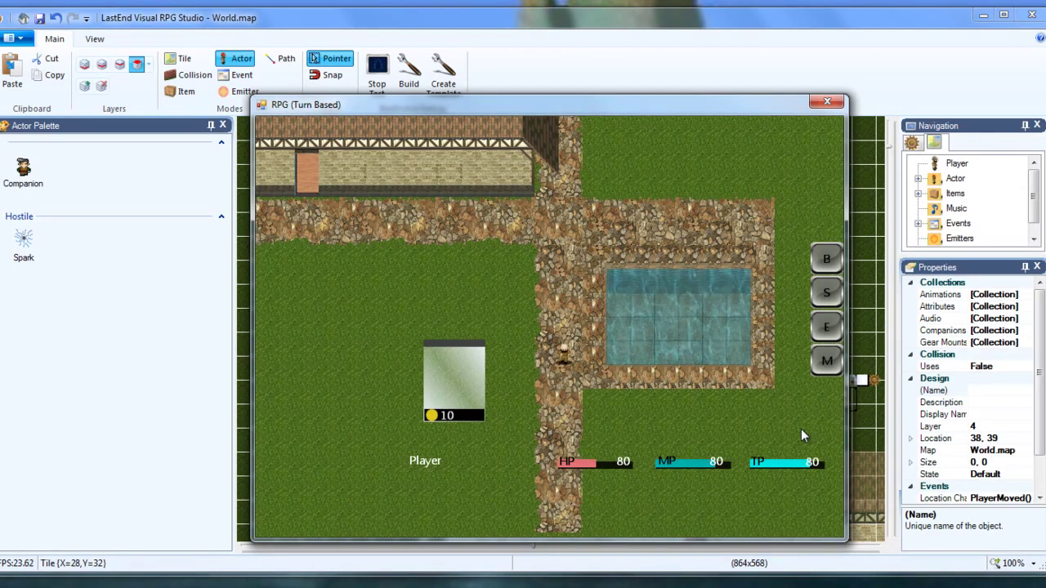
key("Down")
key("Right")
key("Right")
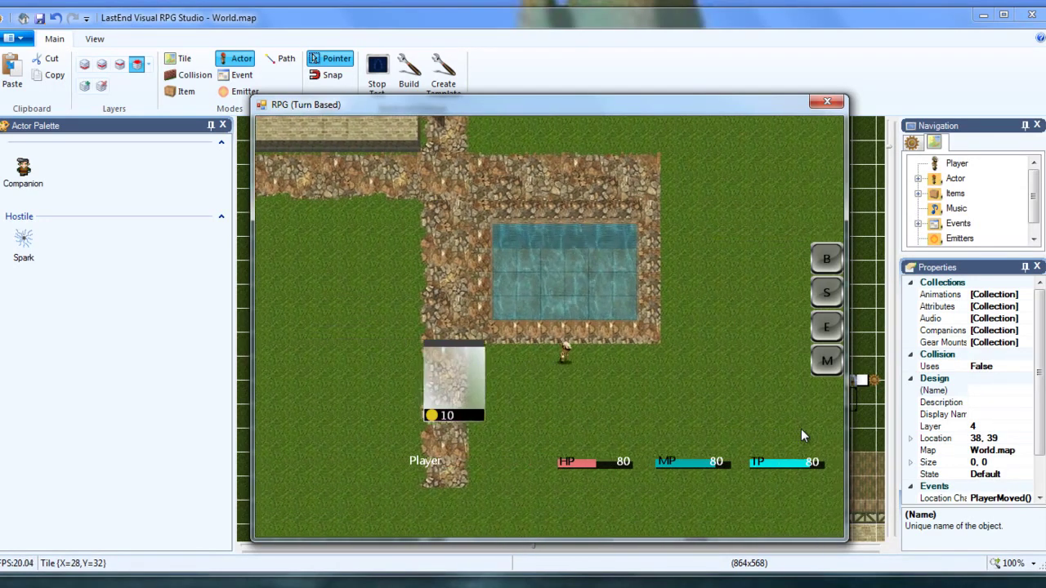
key("Up")
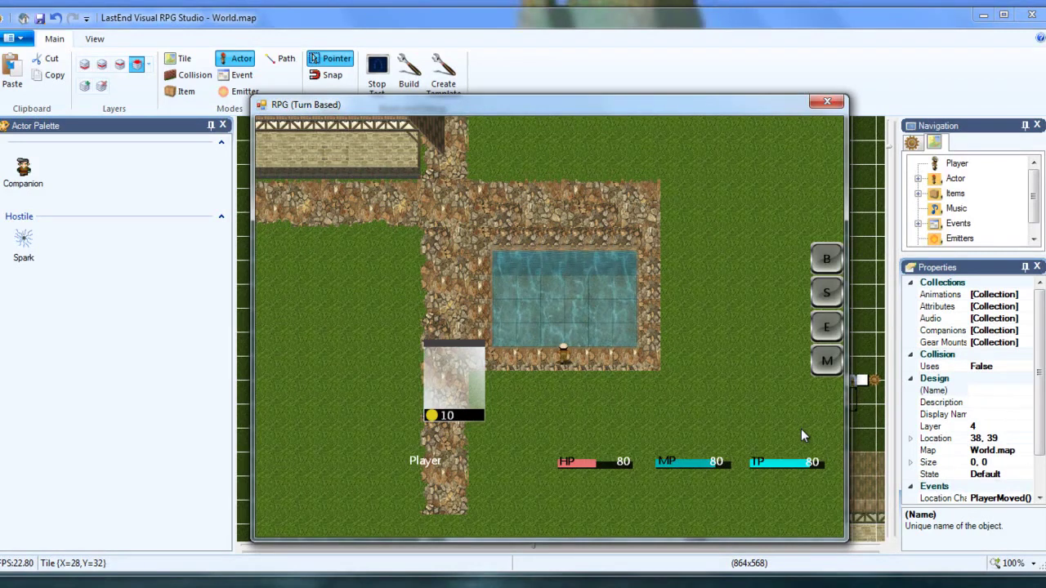
key("Up")
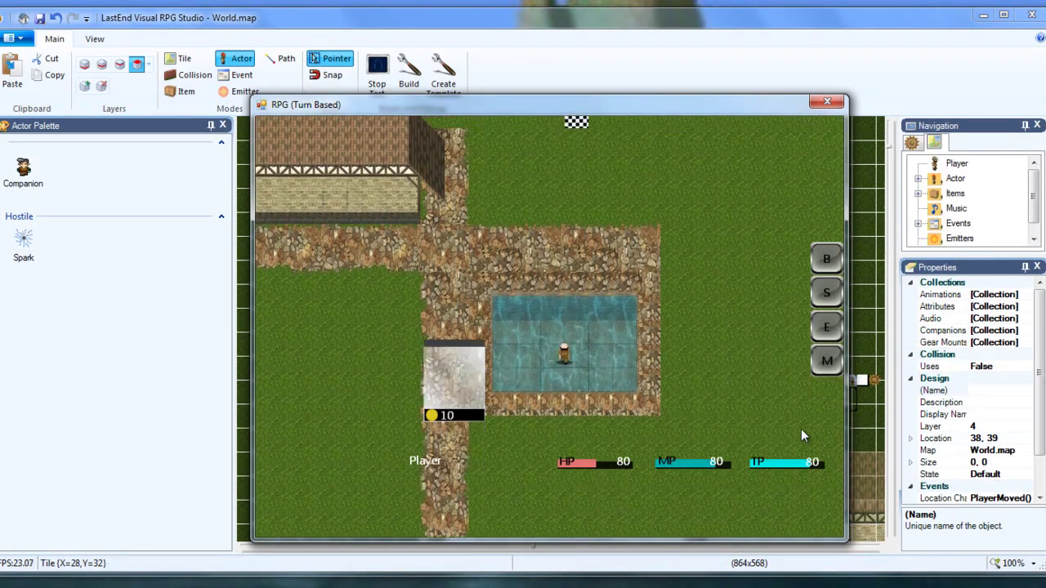
Walk the player through the pool to the stones above it and back down to the path beside it.
key("Down")
key("Up")
key("Up")
key("Left")
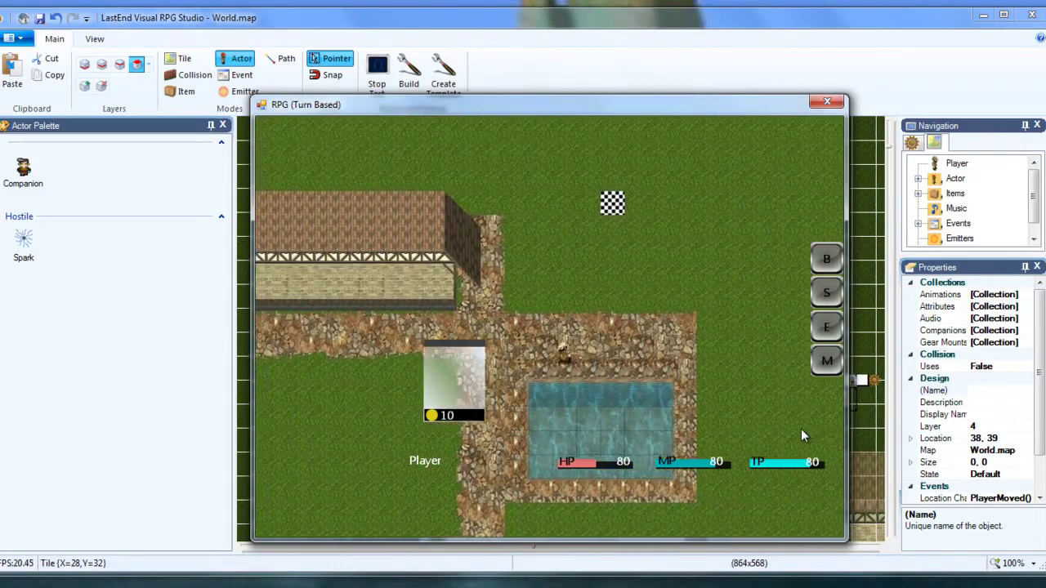
key("Down")
key("Down")
key("Left")
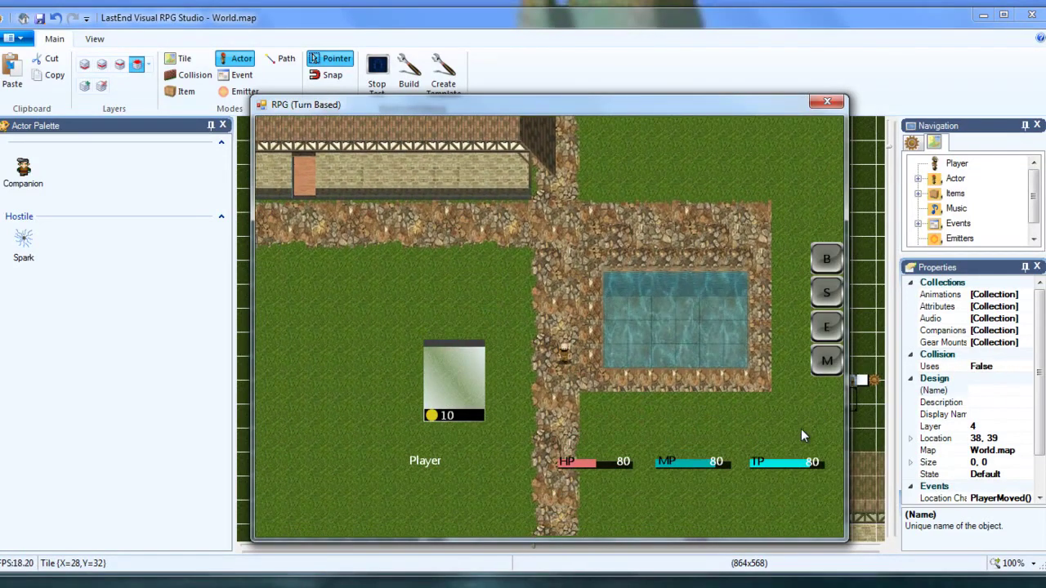